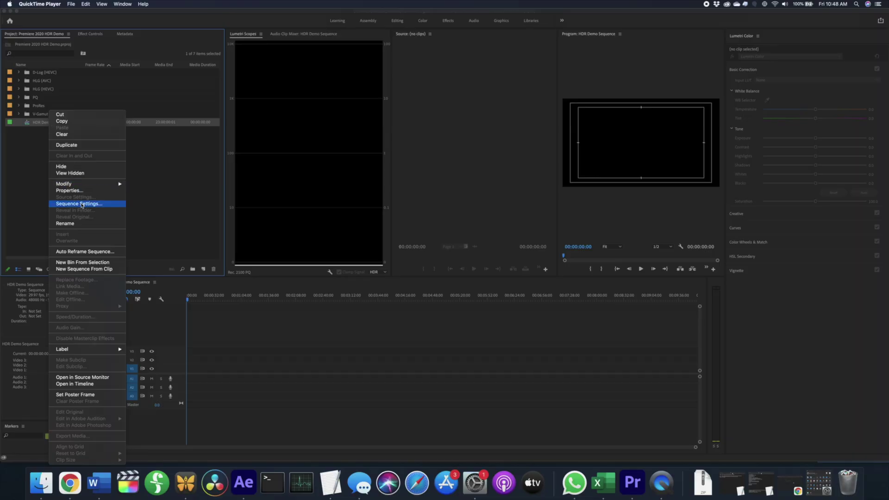
# Open Sequence Settings for HDR Demo Sequence from its Project panel context menu.
pyautogui.click(82, 205)
# Set the HDR Demo Sequence working color space to Rec. 2100 PQ.
pyautogui.click(418, 195)
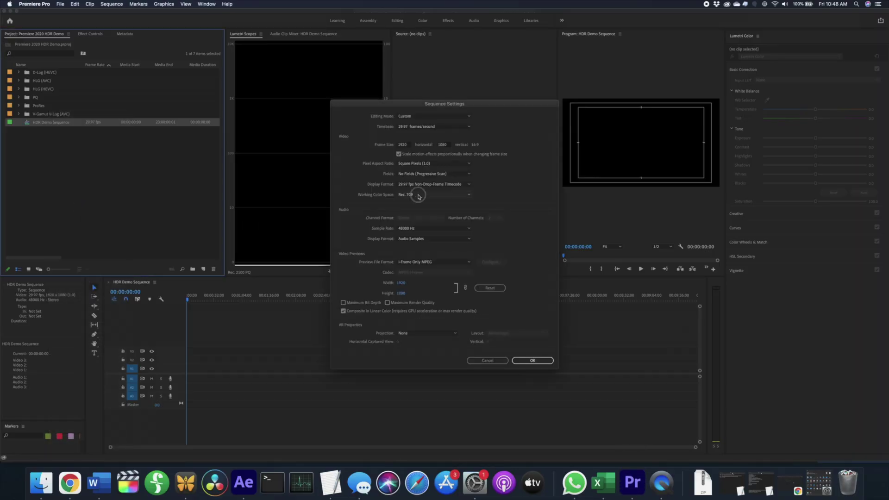
pyautogui.click(468, 195)
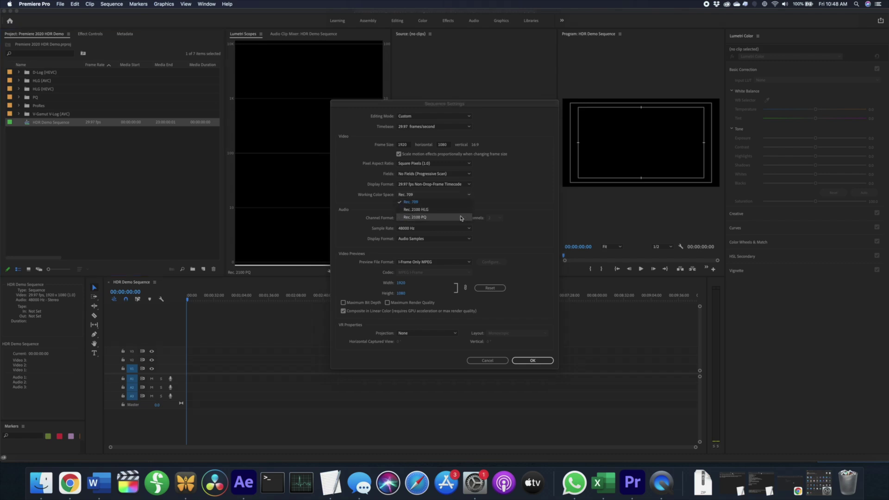
pyautogui.click(461, 217)
pyautogui.click(532, 361)
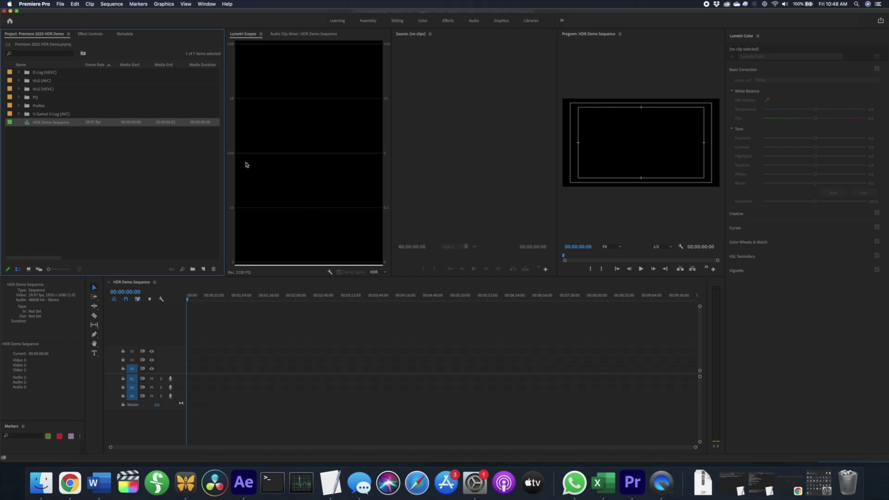
# In Playback preferences, set Blackmagic output color gamut to Rec. 2020 PQ and save.
pyautogui.click(30, 5)
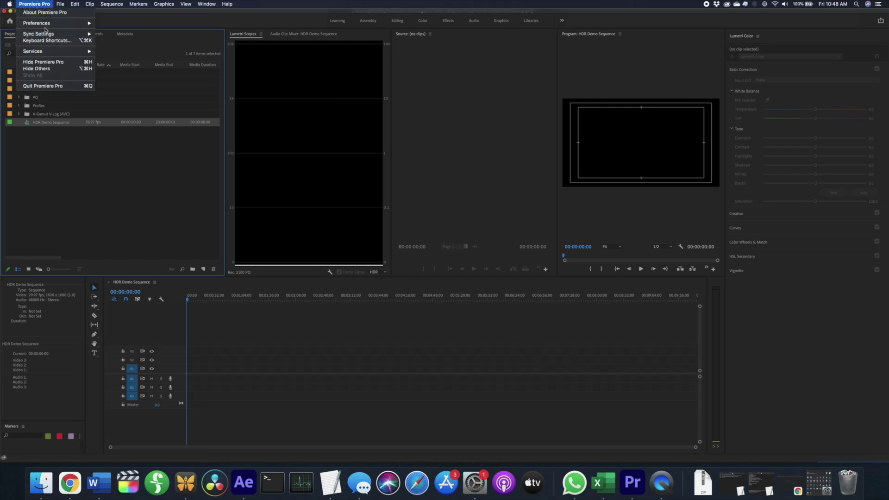
pyautogui.moveTo(47, 26)
pyautogui.click(121, 115)
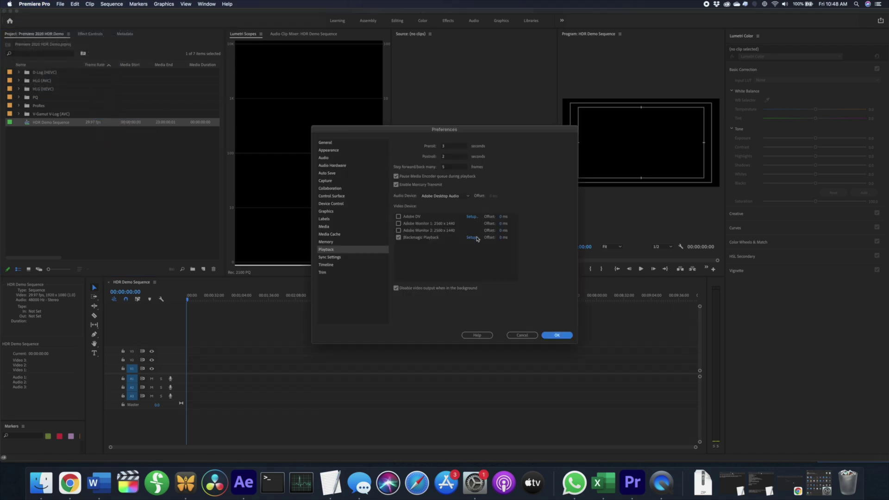
pyautogui.click(472, 237)
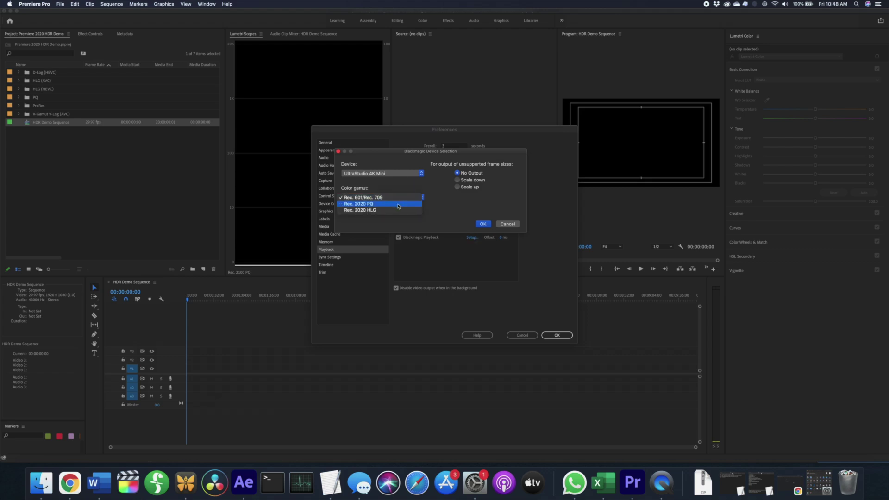
pyautogui.click(398, 205)
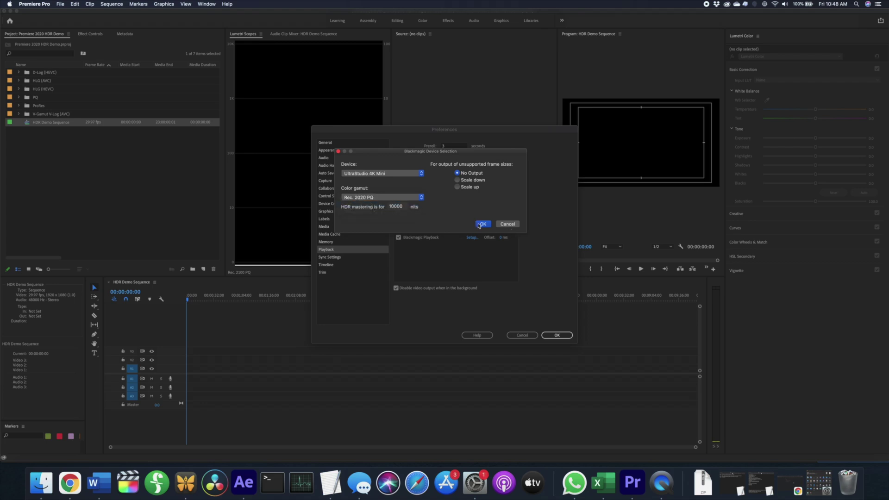
pyautogui.click(479, 224)
pyautogui.click(557, 335)
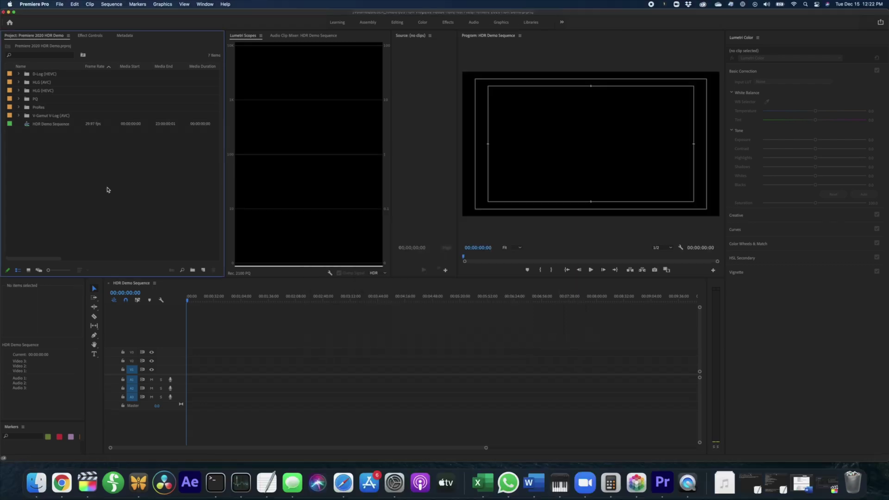
# Enable Maximum Bit Depth and Maximum Render Quality in the sequence settings, dismissing the warning.
pyautogui.rightClick(53, 125)
pyautogui.click(73, 178)
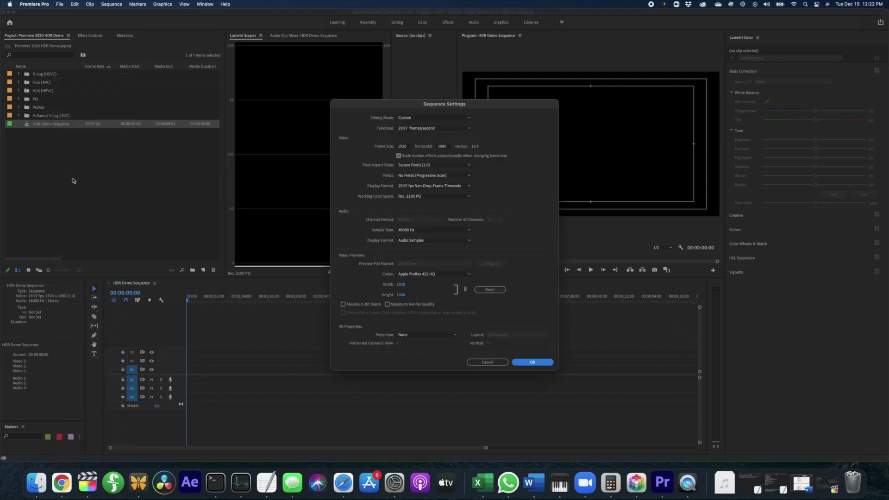
pyautogui.click(343, 305)
pyautogui.click(504, 253)
pyautogui.click(388, 304)
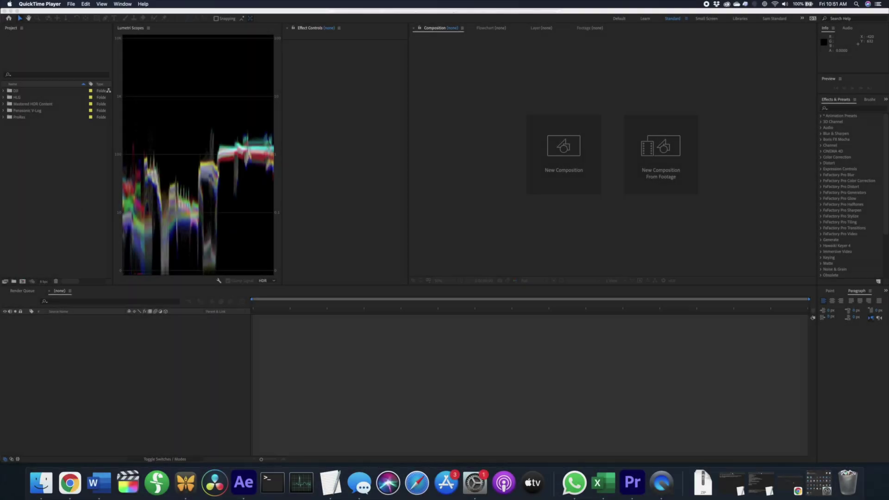
# Set the After Effects project to 32 bits per channel (float) with Rec.2100 PQ working space.
pyautogui.click(106, 201)
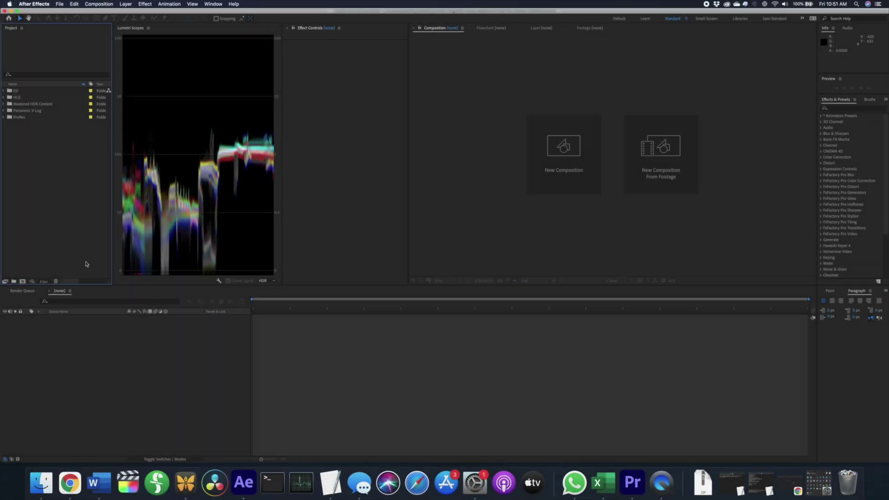
pyautogui.click(44, 282)
pyautogui.click(391, 174)
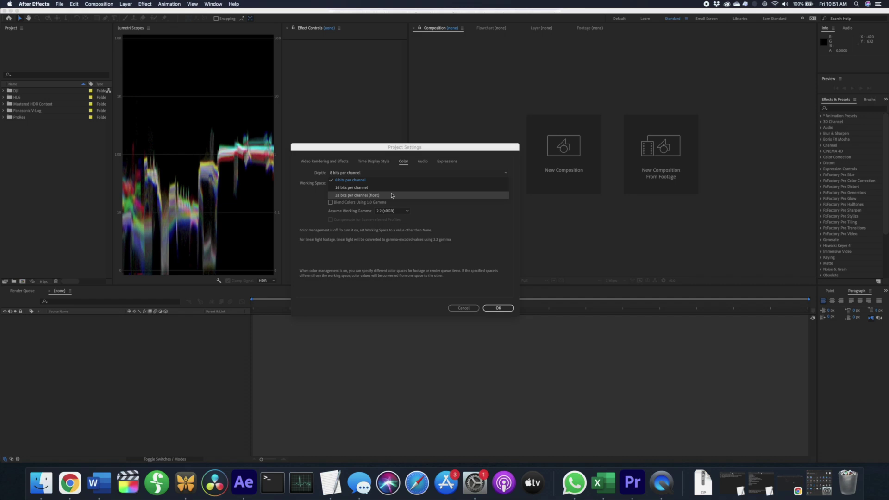
pyautogui.click(391, 195)
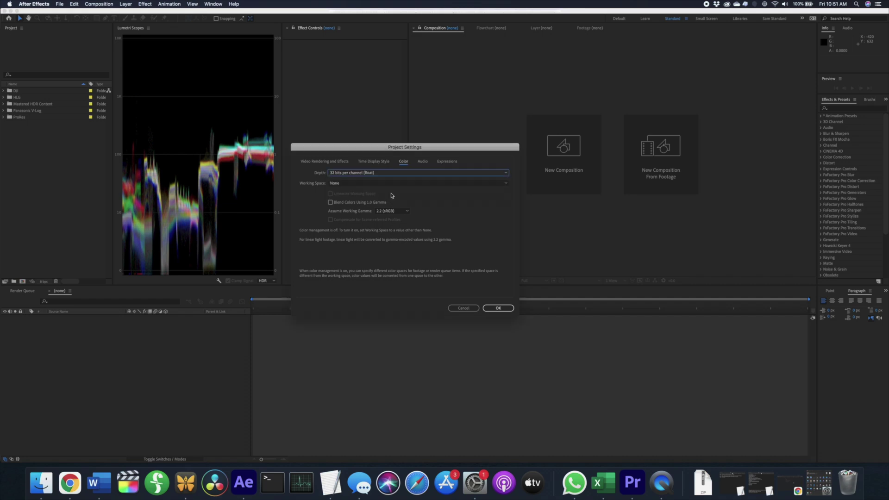
pyautogui.click(389, 184)
pyautogui.scroll(-10, 403, 336)
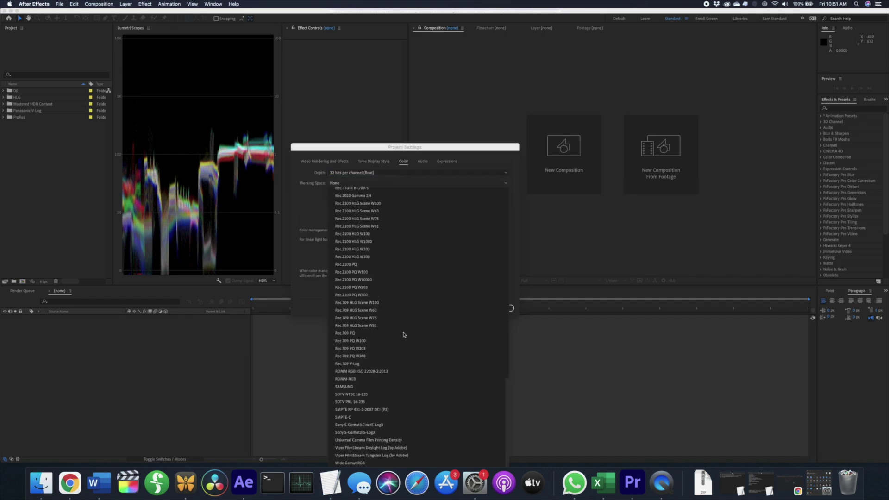
pyautogui.click(363, 265)
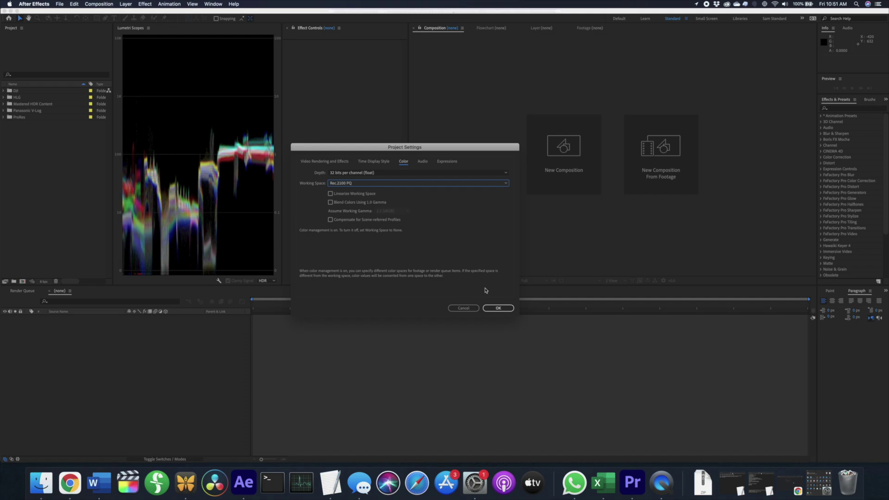
pyautogui.click(503, 309)
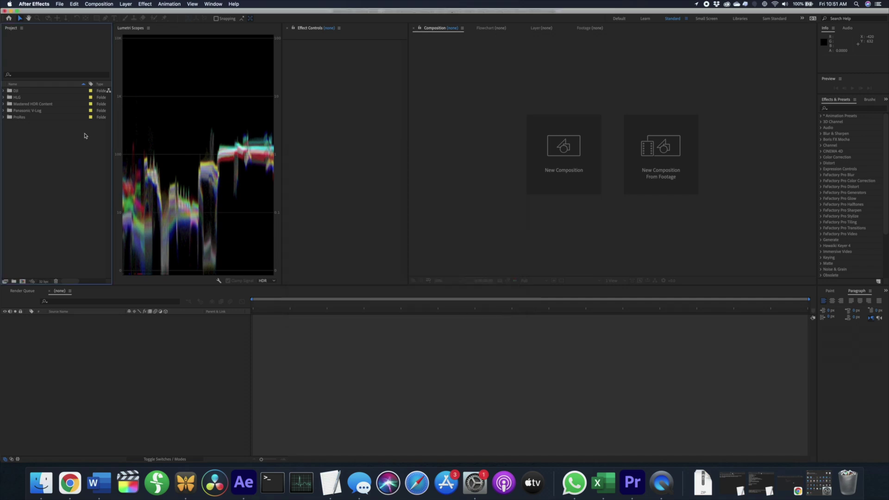
# In Video Preview preferences, set UltraStudio 4K Mini Blackmagic output to Rec. 2020 PQ.
pyautogui.click(41, 3)
pyautogui.moveTo(40, 22)
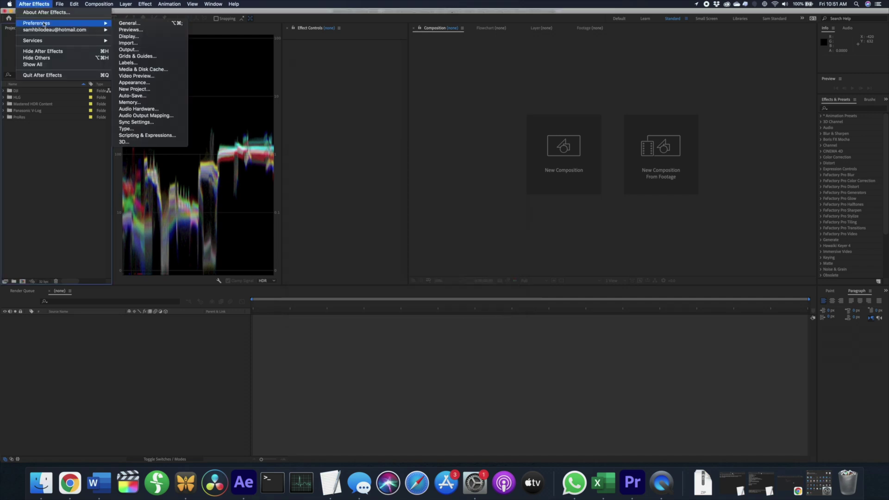
pyautogui.click(142, 76)
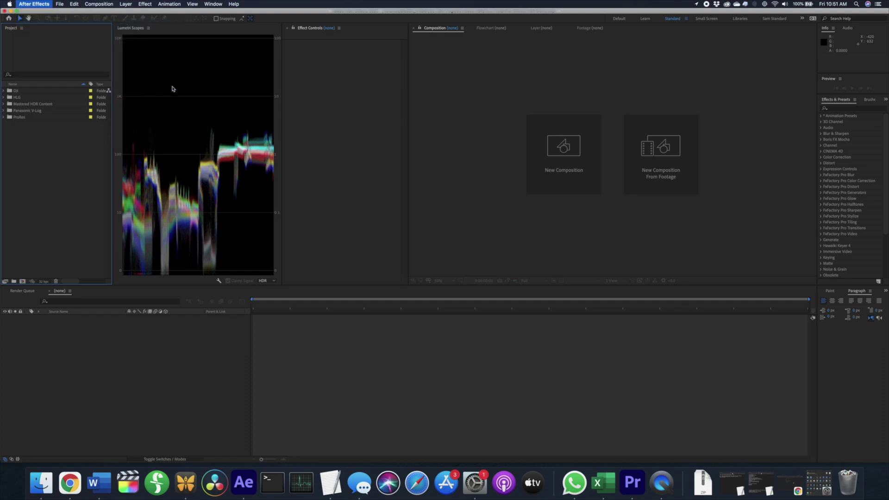
pyautogui.click(192, 117)
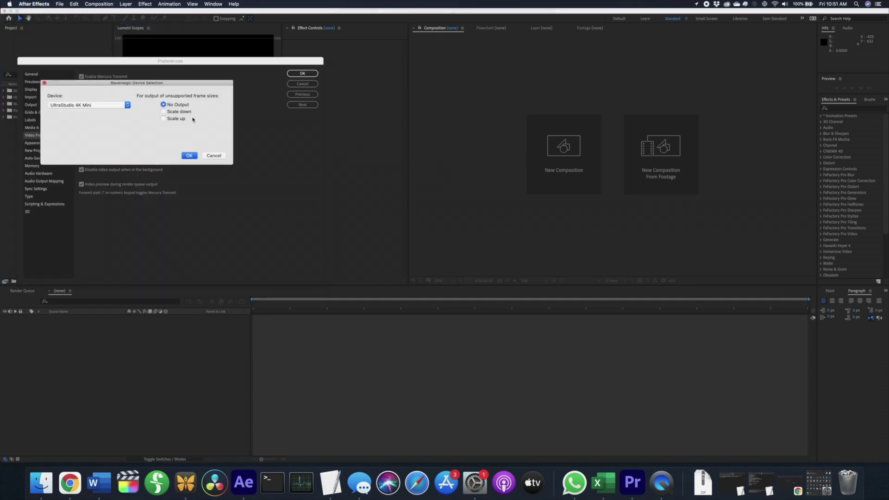
pyautogui.click(113, 105)
pyautogui.click(111, 106)
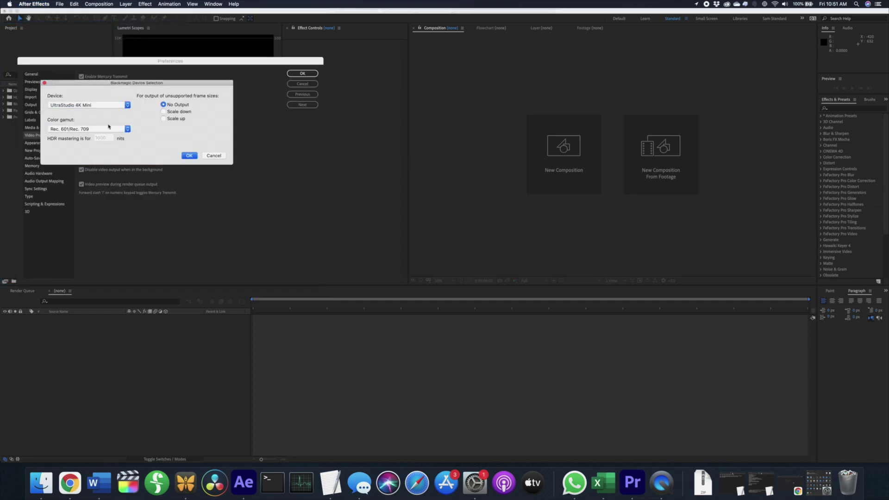
pyautogui.click(109, 129)
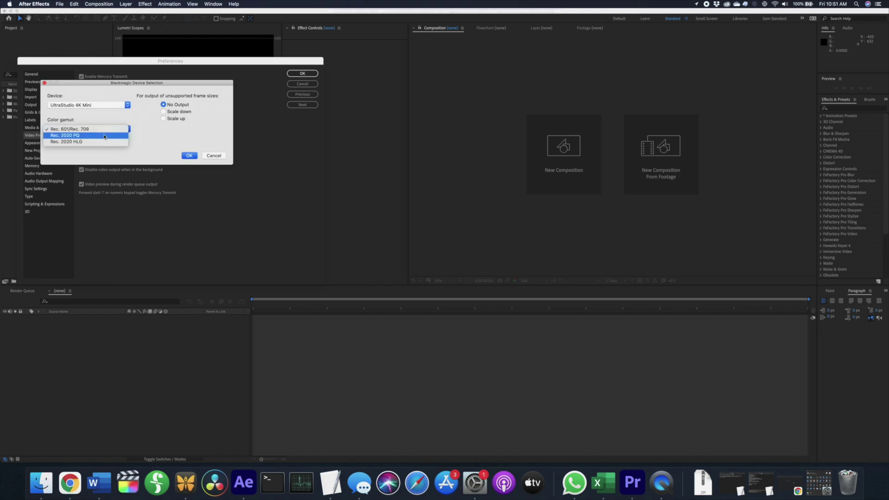
pyautogui.click(105, 136)
pyautogui.click(189, 155)
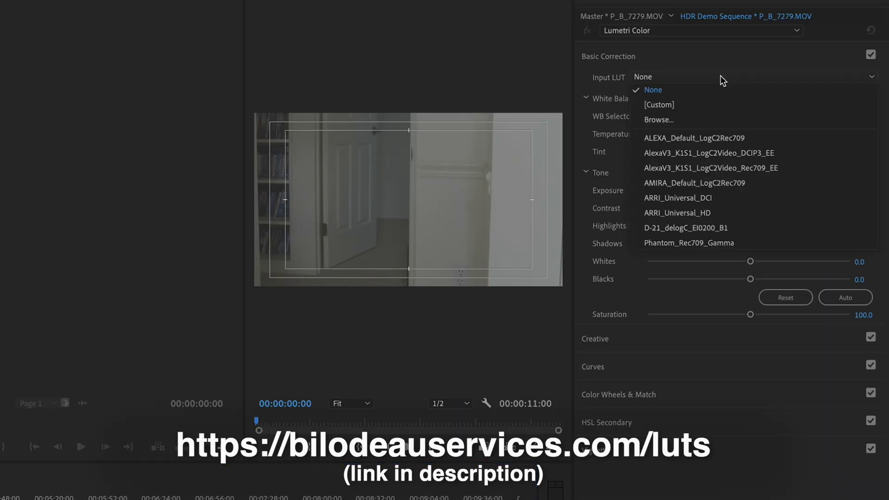
# Browse for and load the Panasonic V-Gamut V-Log to Adobe Premiere HDR .cube as input LUT.
pyautogui.click(678, 119)
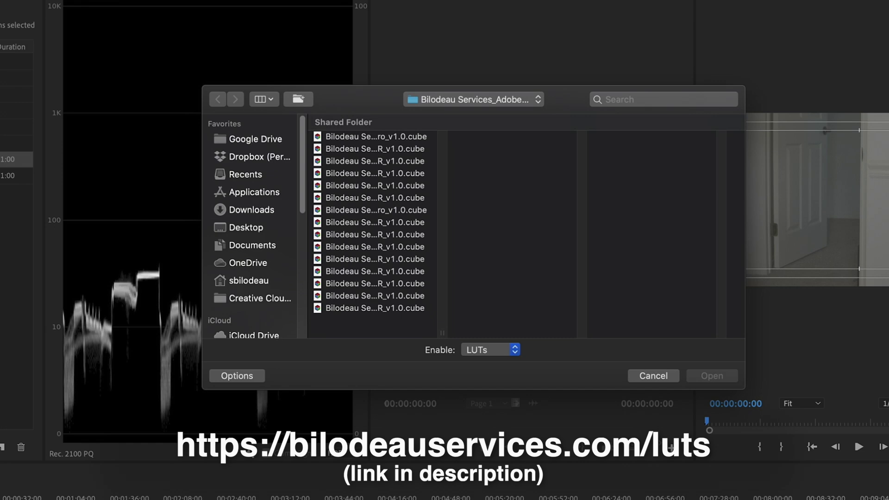
pyautogui.doubleClick(444, 334)
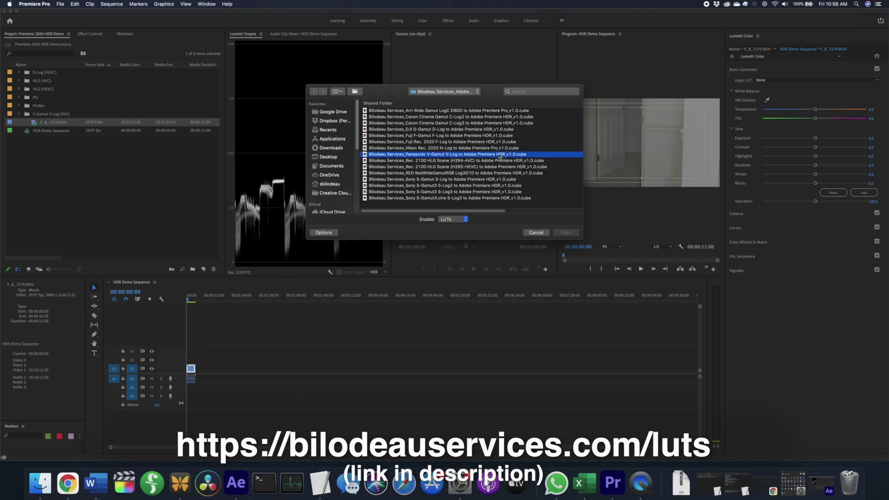
pyautogui.click(565, 232)
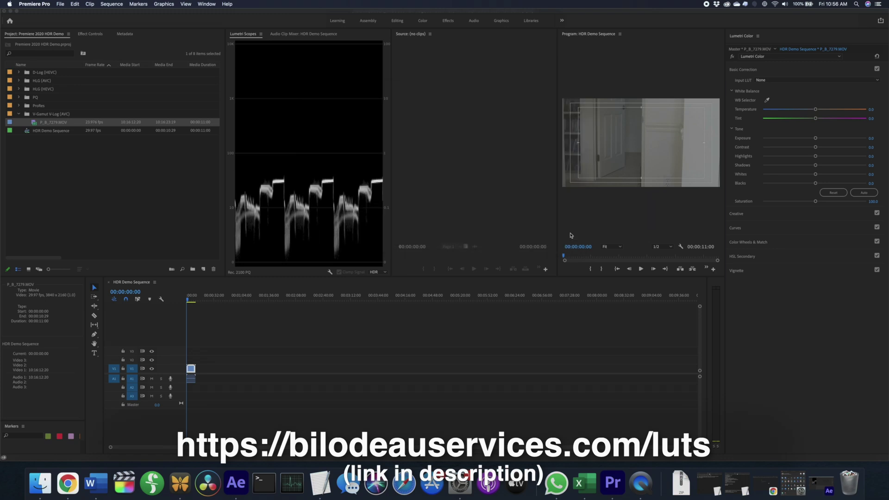